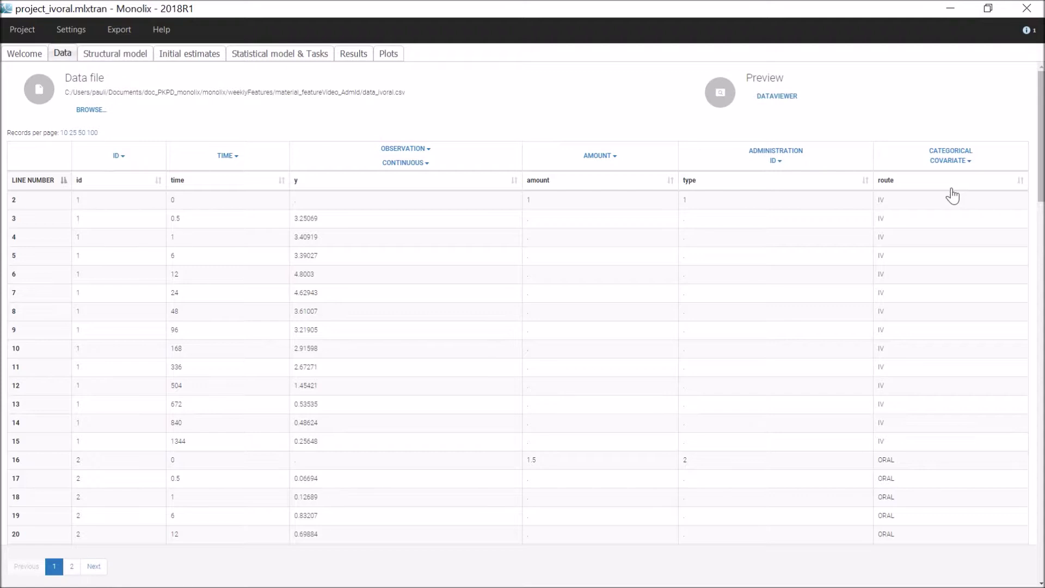
pyautogui.click(762, 96)
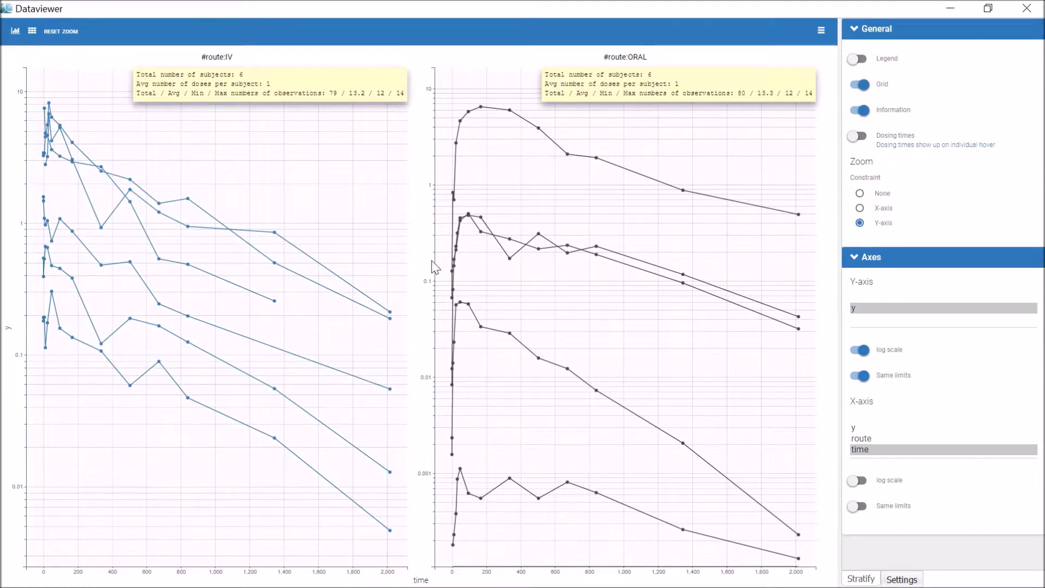
pyautogui.hotkey('alt', 'F4')
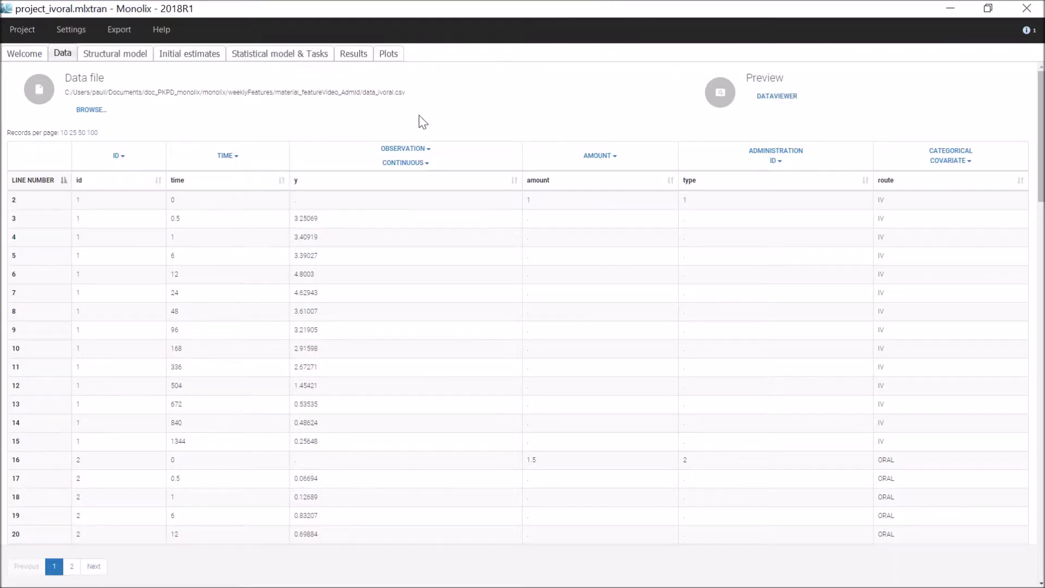
pyautogui.click(130, 56)
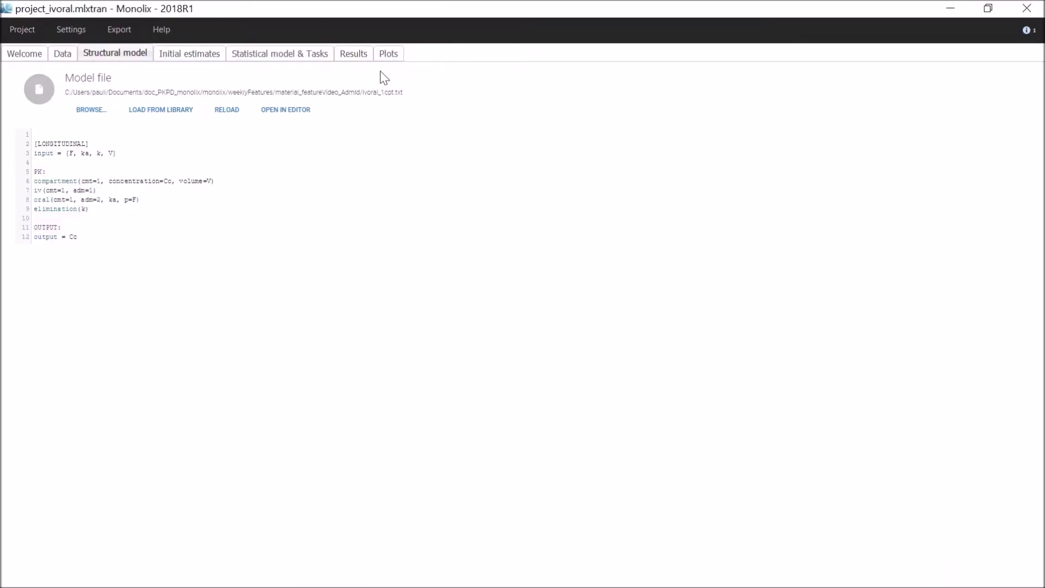
# Show the Individual fits plots, overlaying predicted curves on each subject's IV and oral data.
pyautogui.click(386, 54)
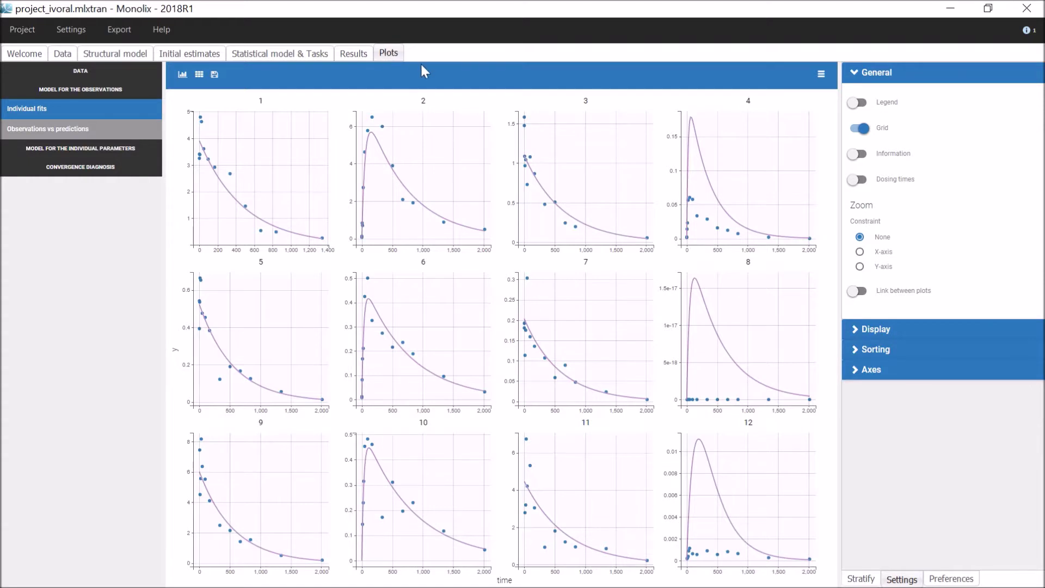